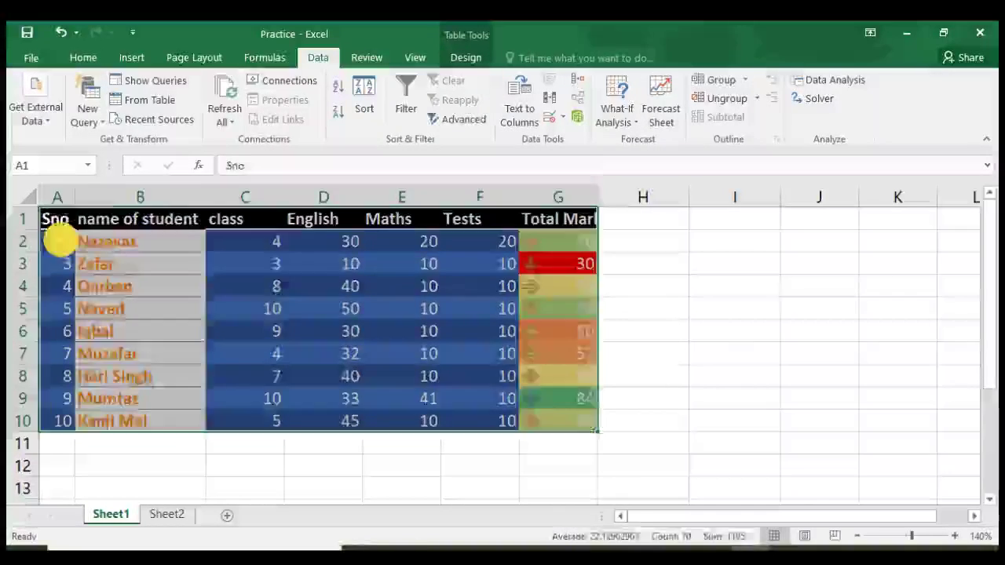
- Zoom in and select the student records A2:G10, starting from the first student's name in B2
click(60, 240)
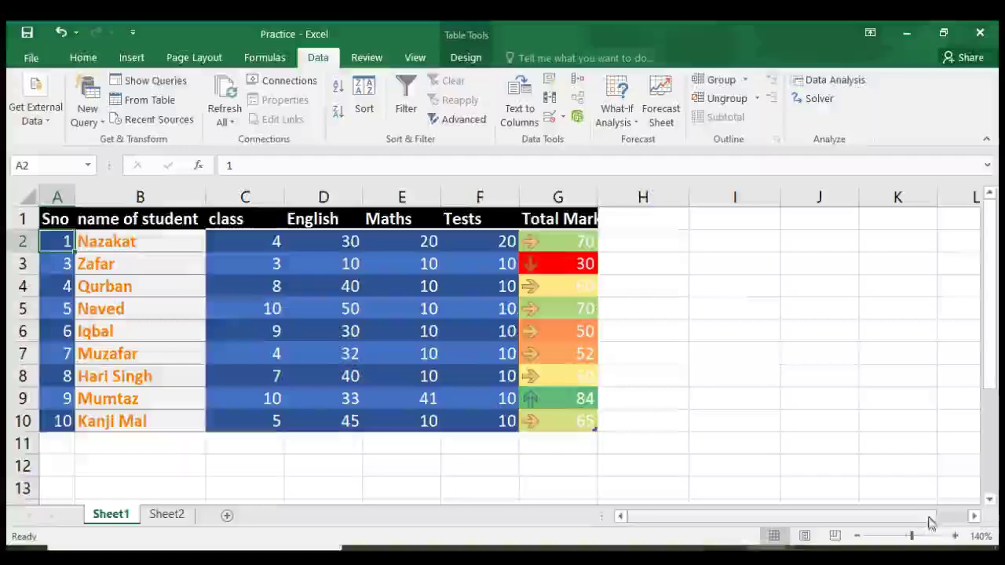
click(955, 536)
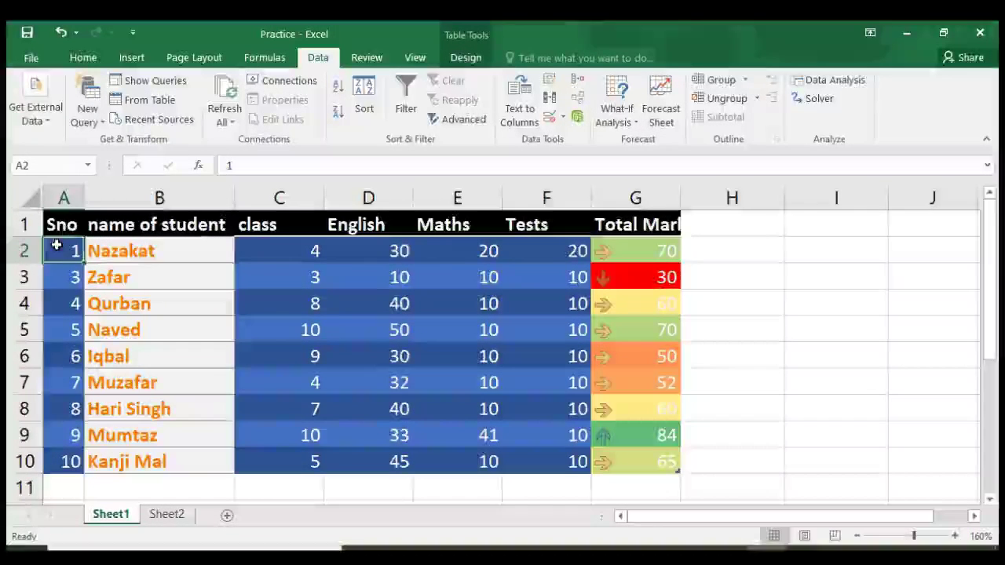
click(58, 250)
click(163, 254)
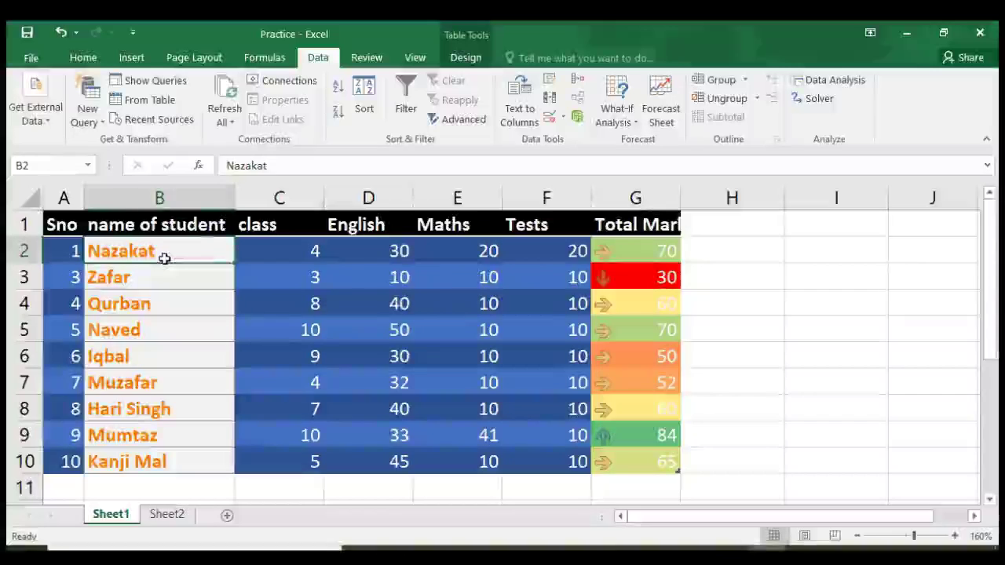
key(Left)
key(shift+Right)
key(shift+Right)
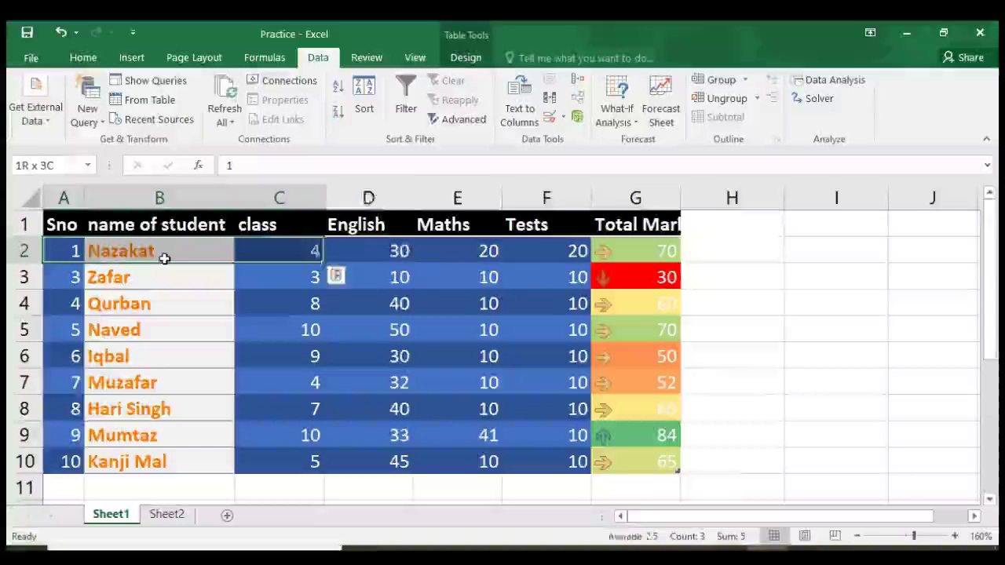
key(shift+Right)
key(shift+Right)
key(shift+Right)
key(shift+Right)
key(shift+Left)
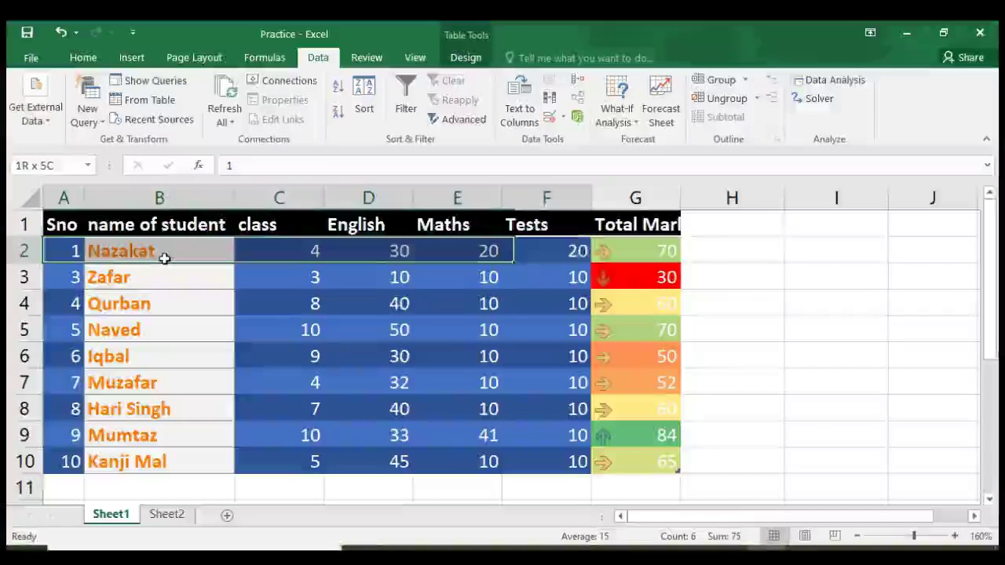
key(shift+Right)
key(shift+Down)
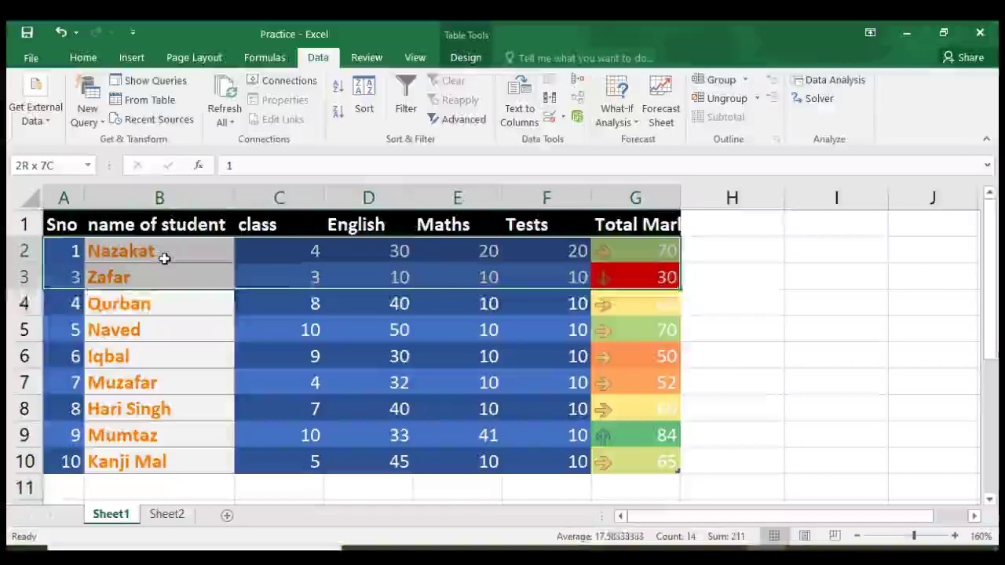
key(shift+Down)
key(shift+Down)
key(shift+Down)
key(shift+Down)
key(shift+Down)
key(shift+Down)
key(shift+Down)
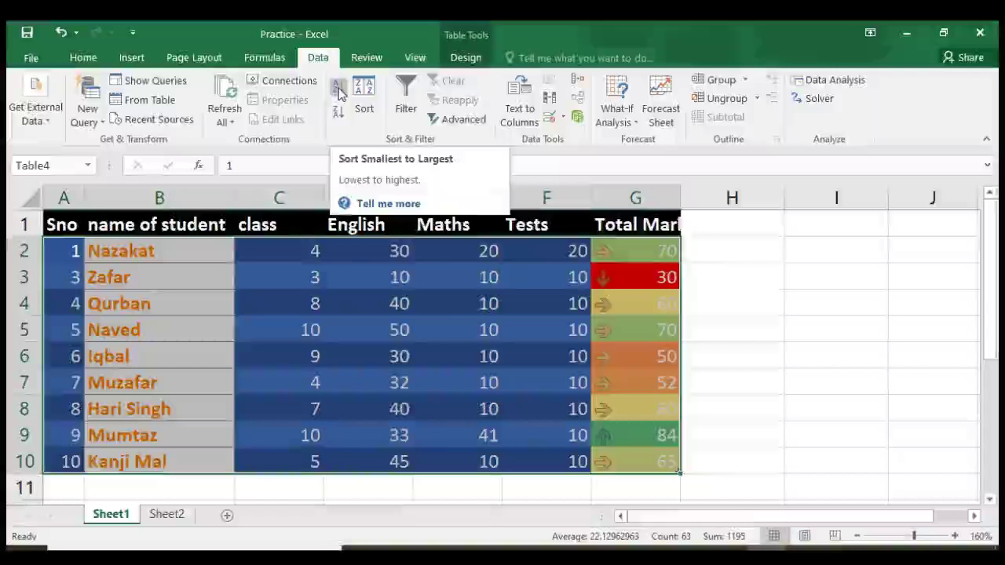
click(337, 90)
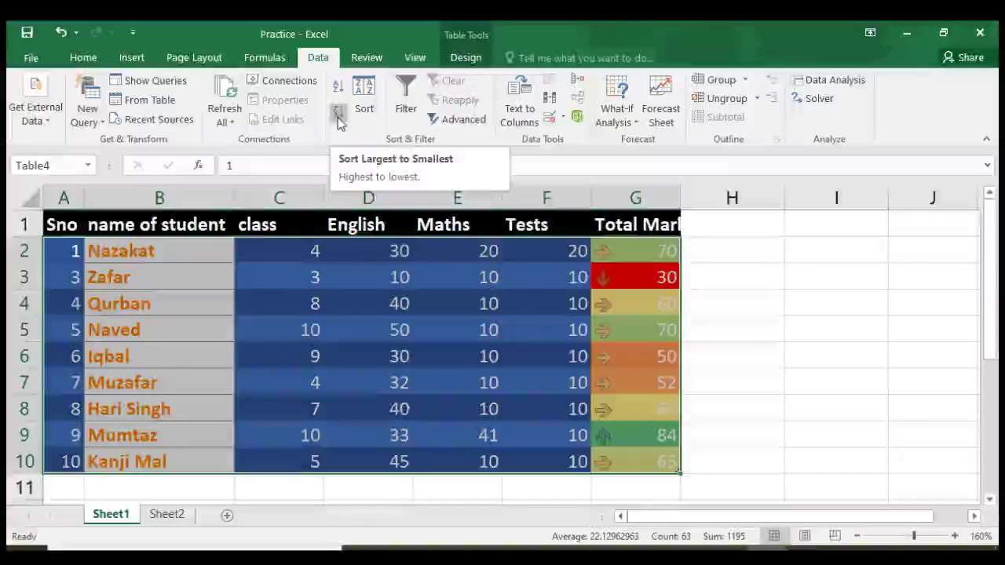
click(338, 119)
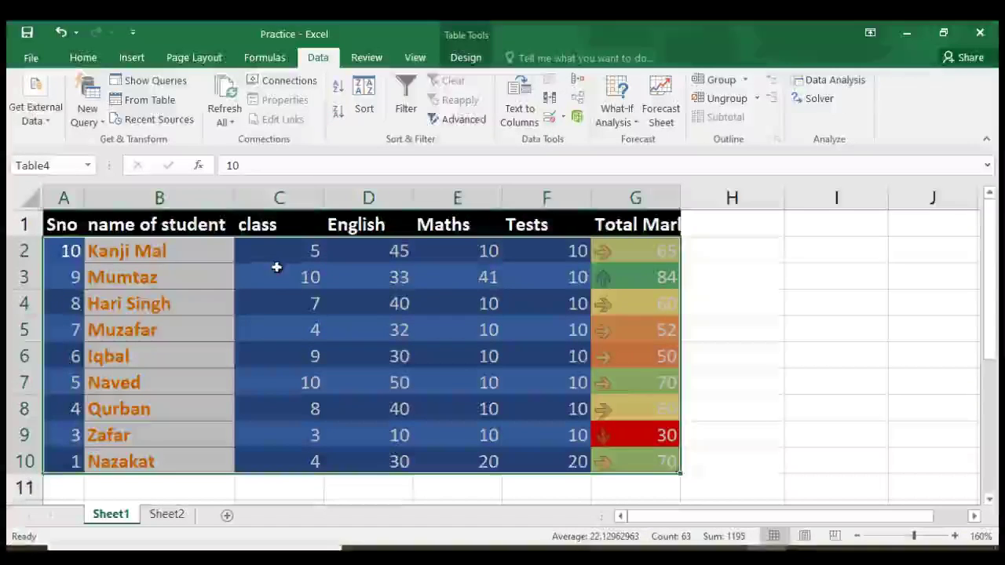
click(335, 89)
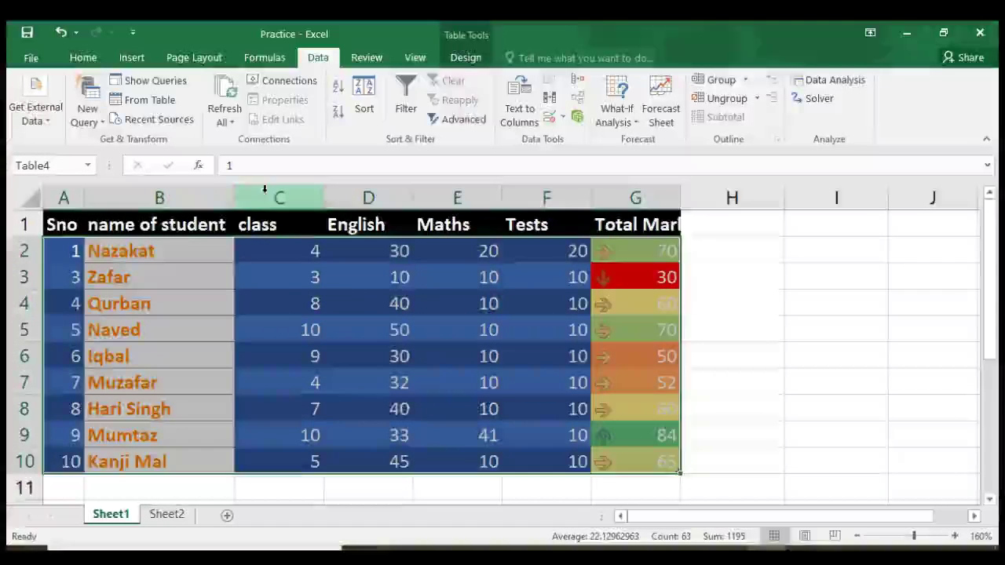
- In the Sort dialog, sort the records by the class column, Smallest to Largest
click(371, 111)
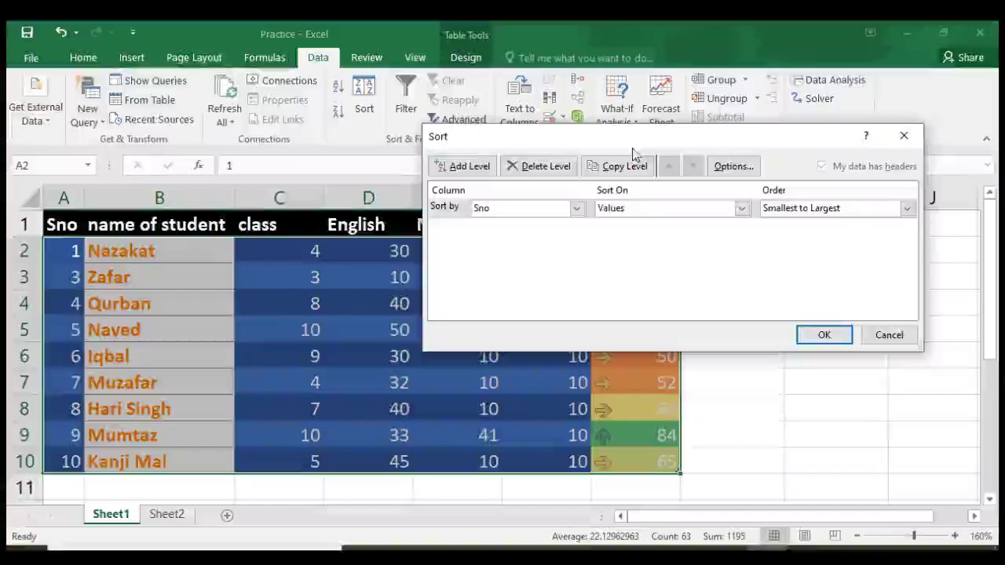
drag(636, 138, 375, 184)
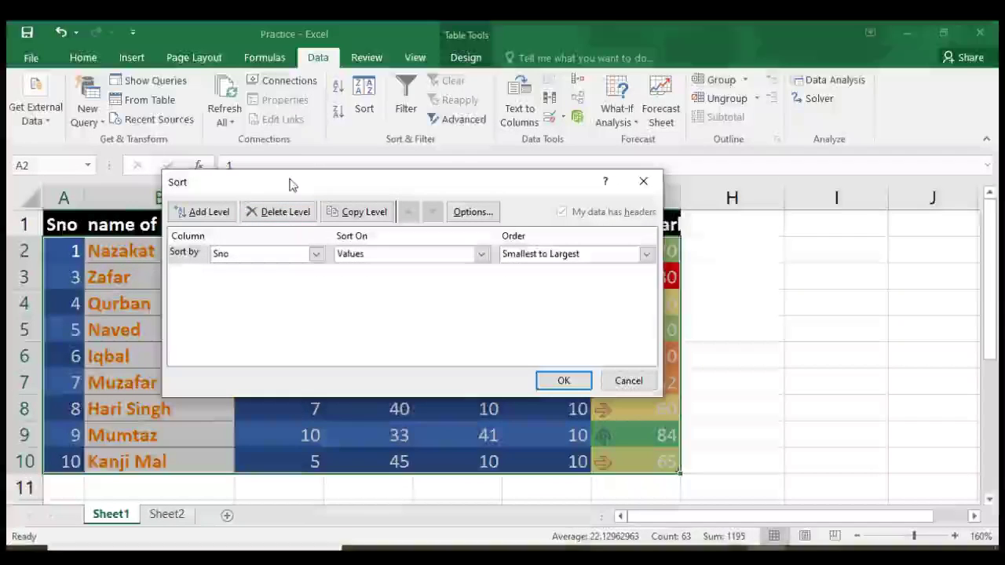
drag(289, 184, 395, 189)
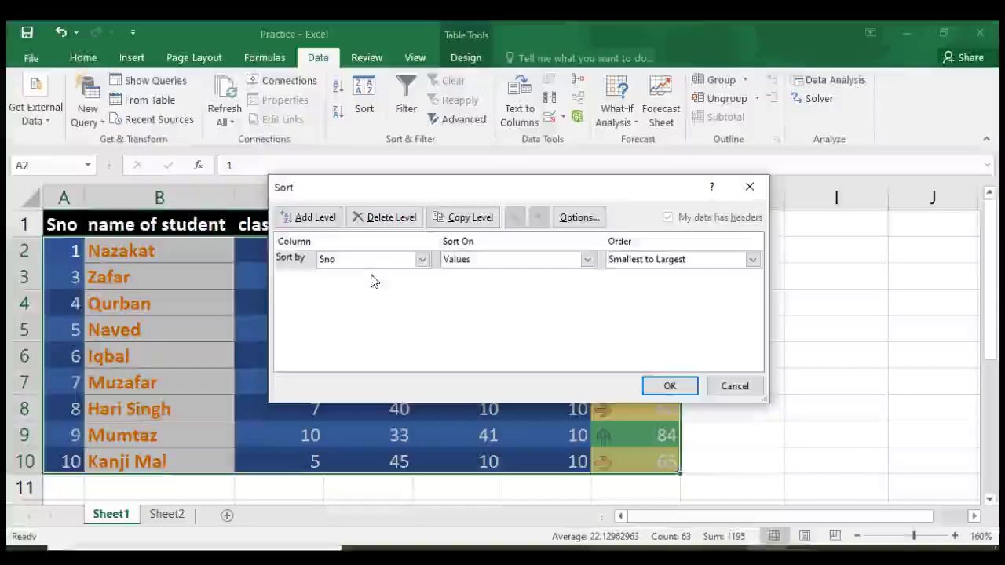
click(419, 261)
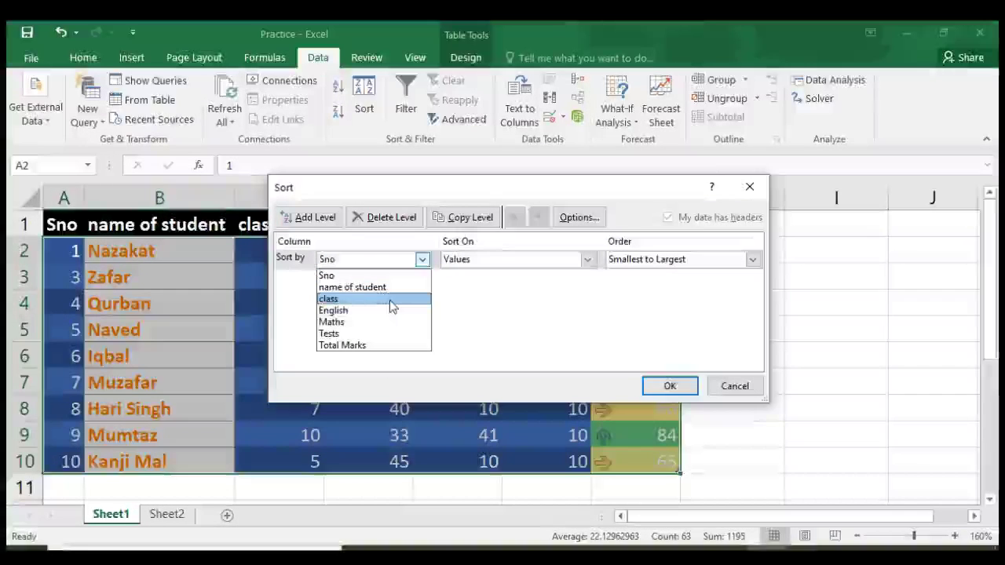
click(388, 300)
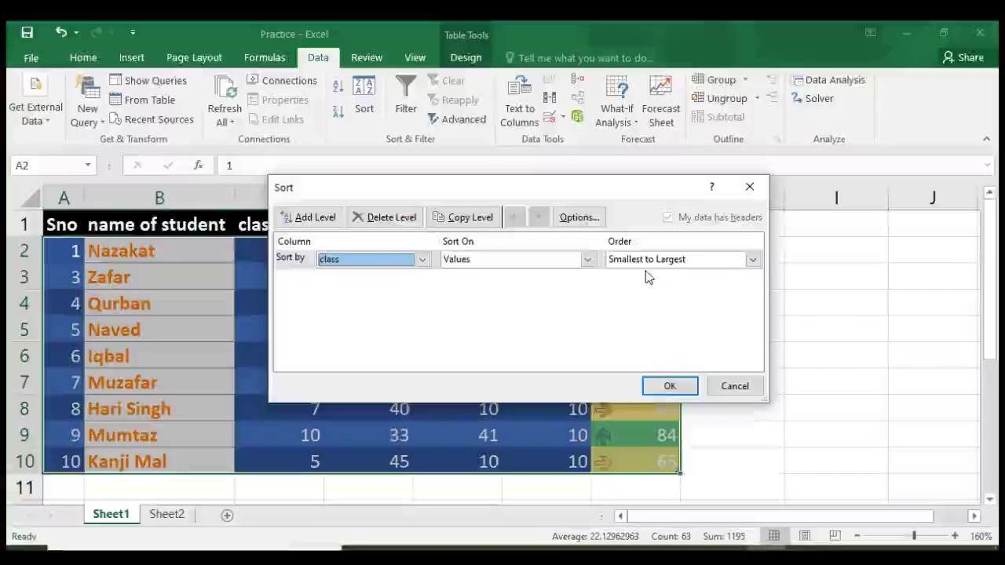
click(668, 383)
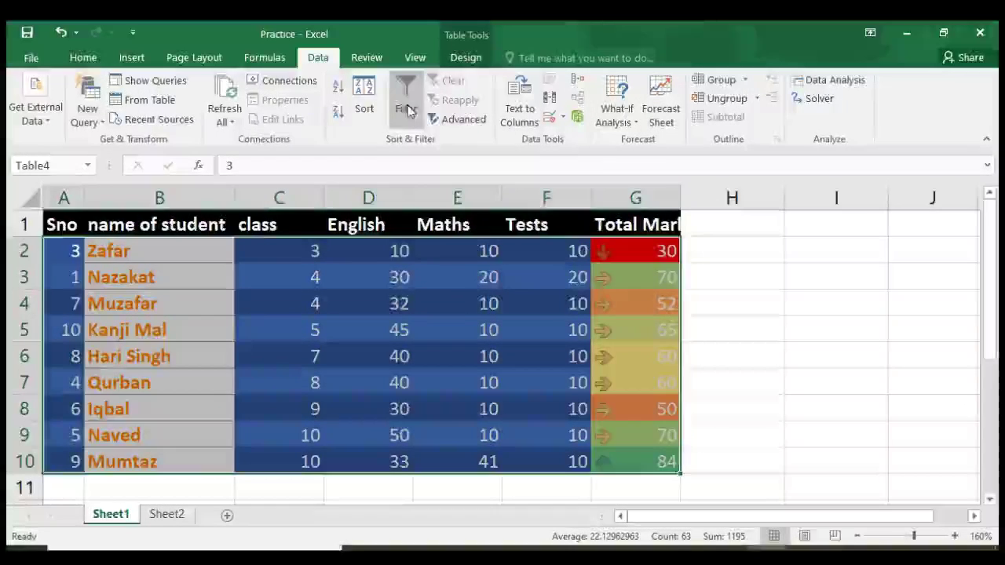
click(366, 106)
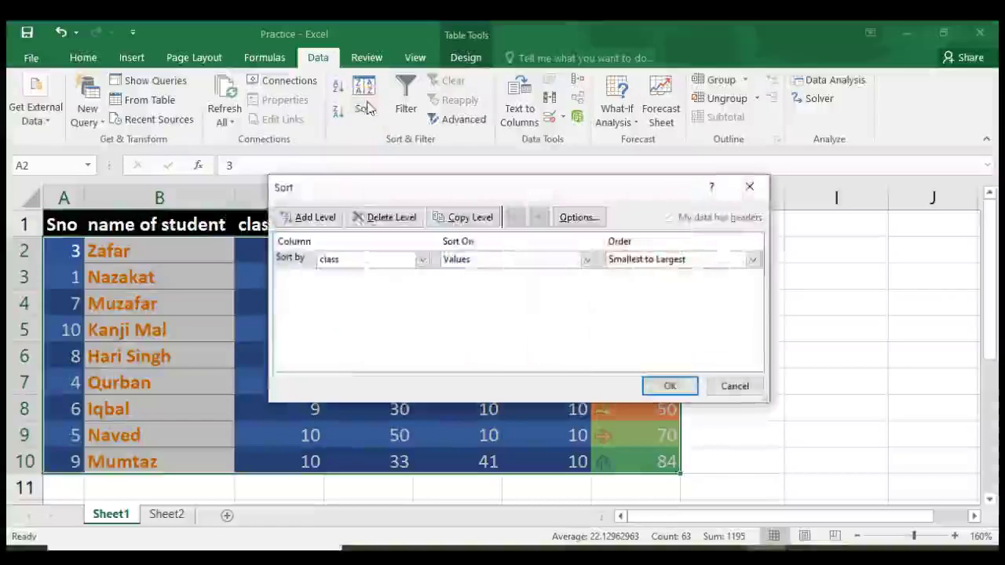
click(421, 260)
click(388, 287)
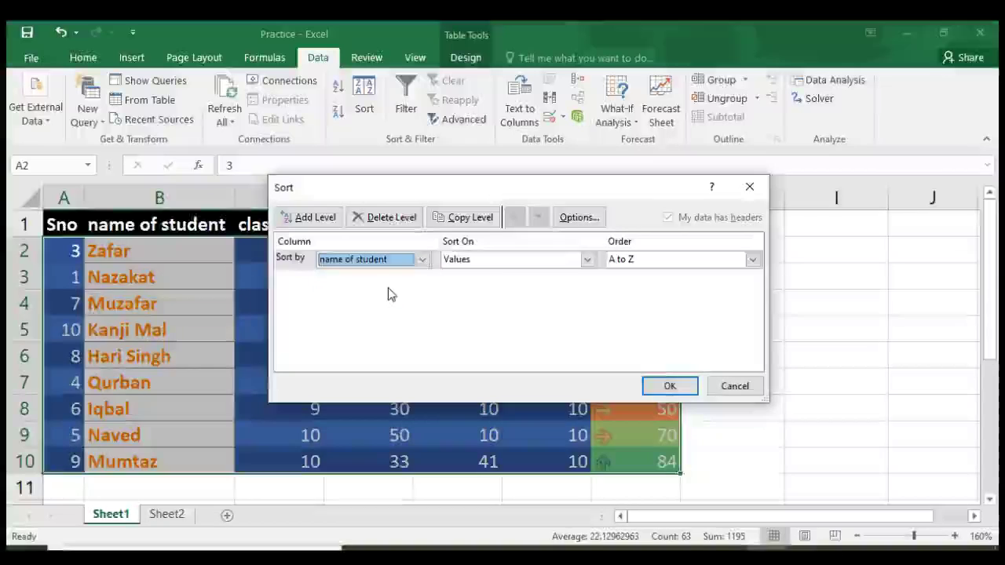
click(670, 386)
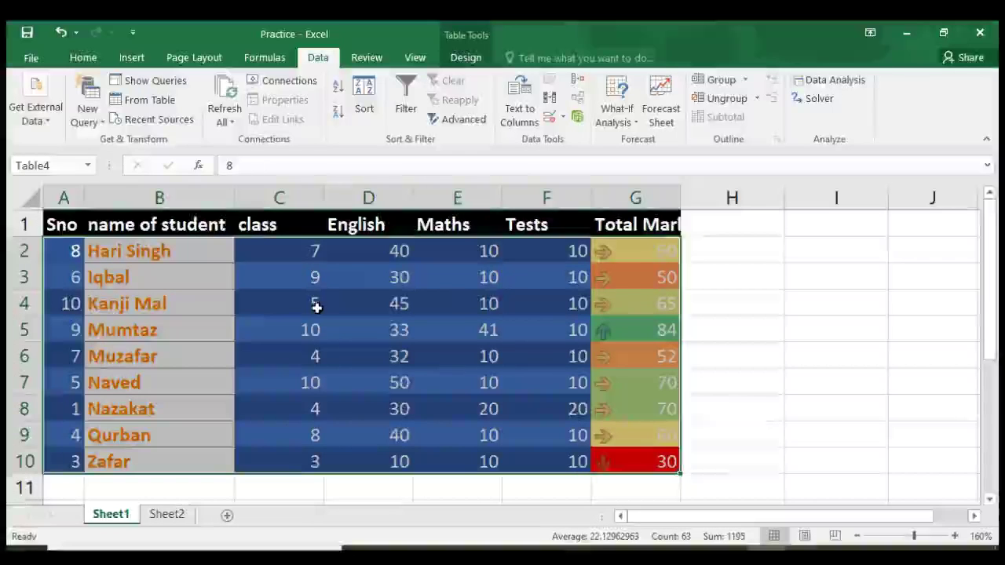
- Add a second sort level: class Smallest to Largest, then name of student A to Z
click(368, 108)
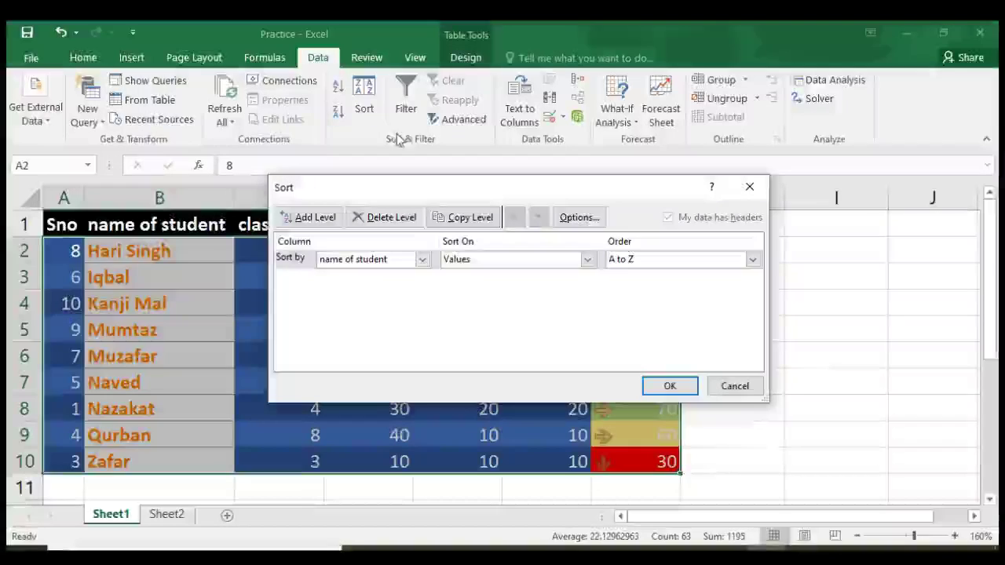
click(302, 217)
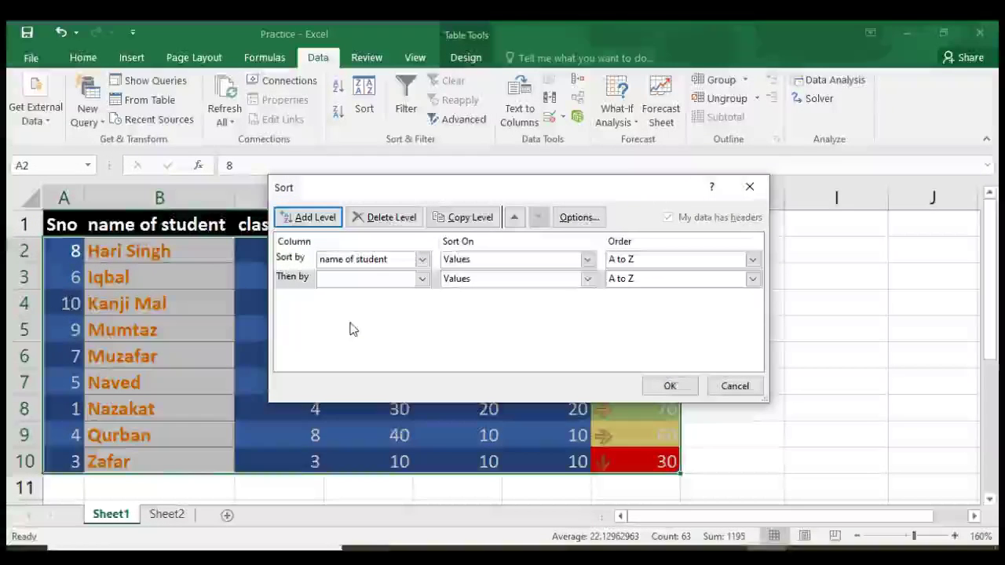
click(422, 260)
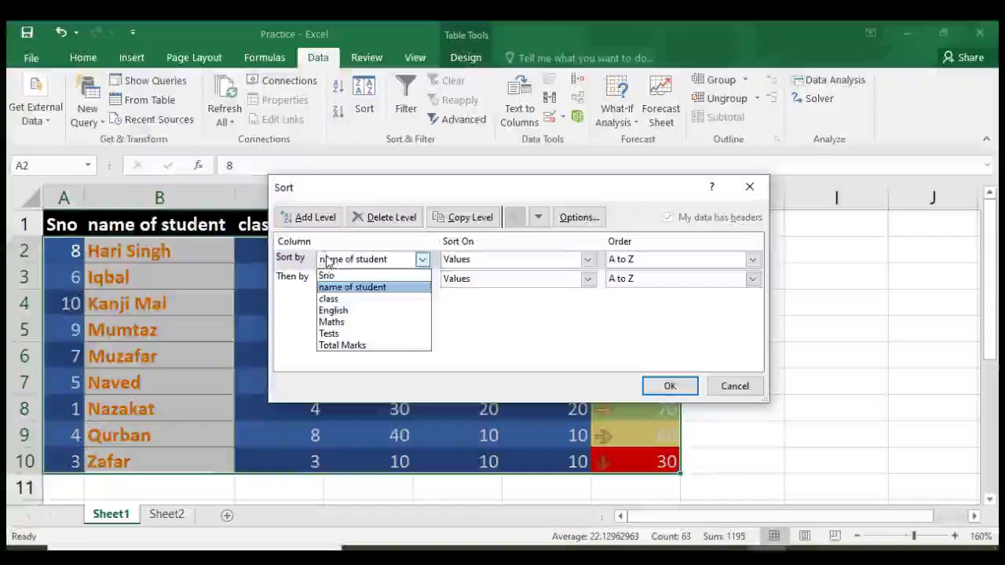
click(348, 299)
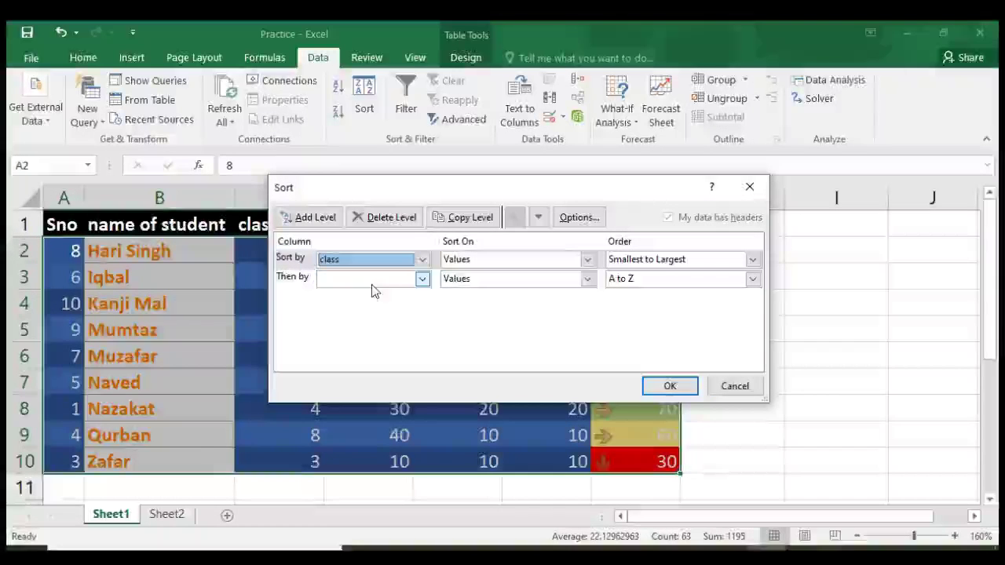
click(422, 279)
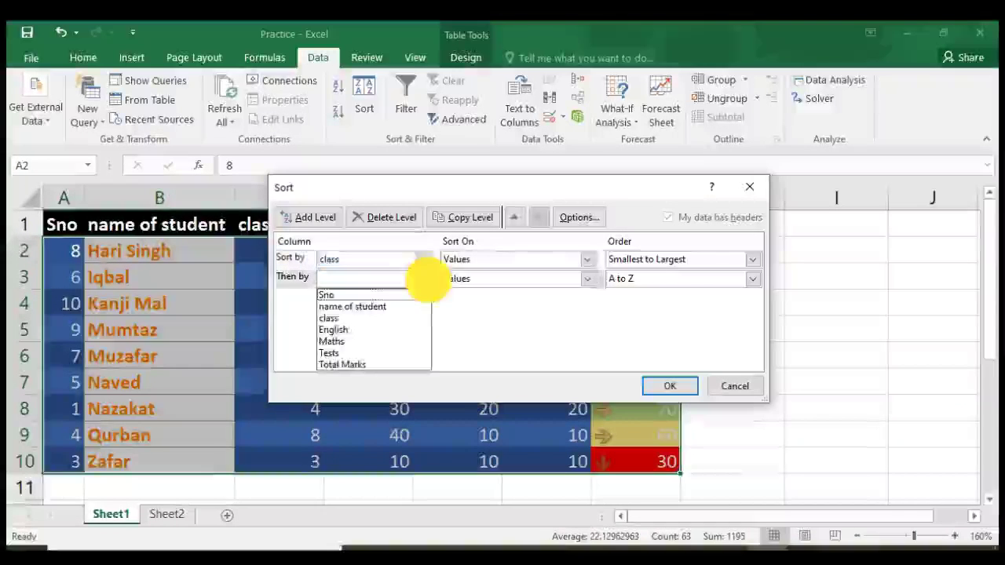
click(394, 308)
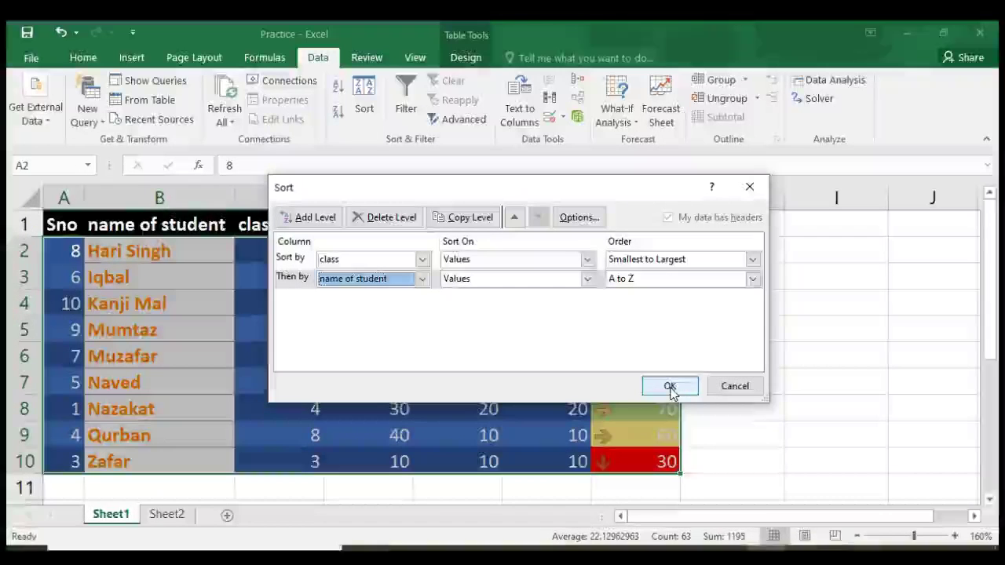
click(669, 386)
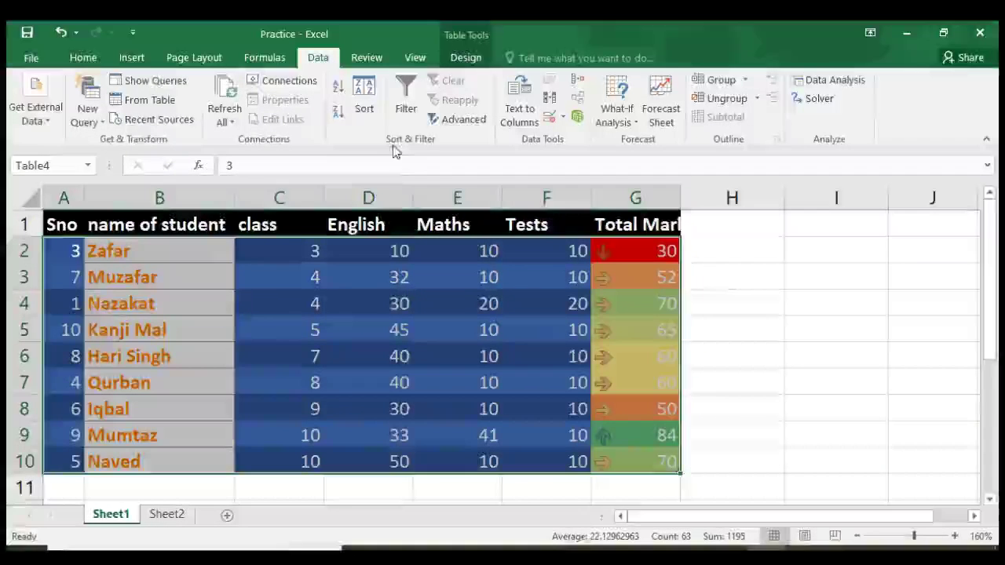
click(365, 114)
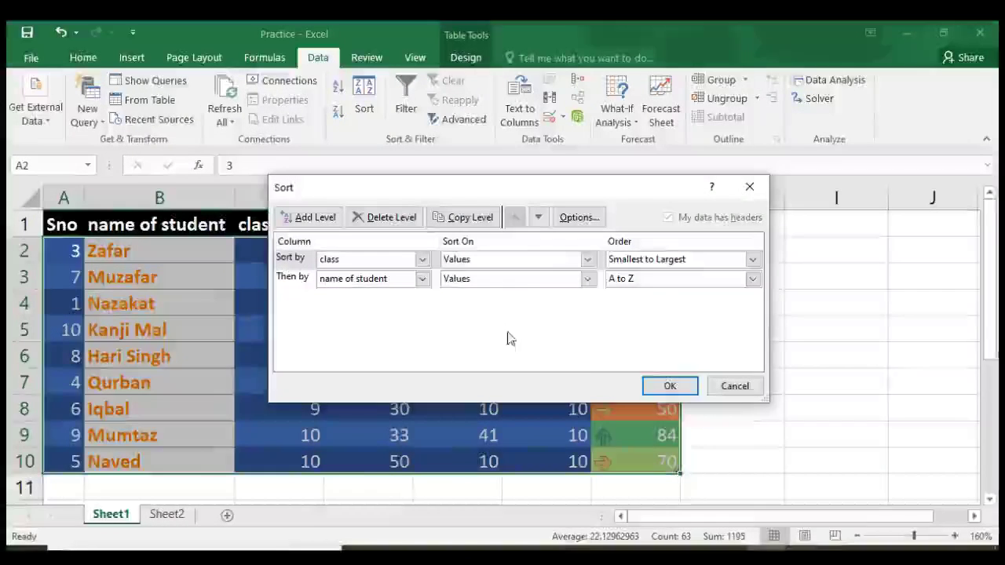
click(669, 385)
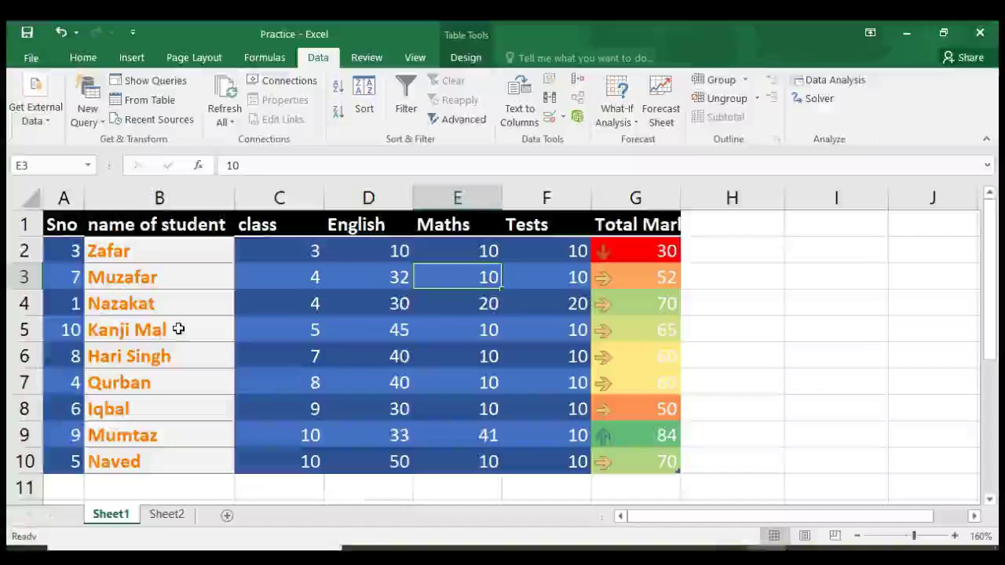